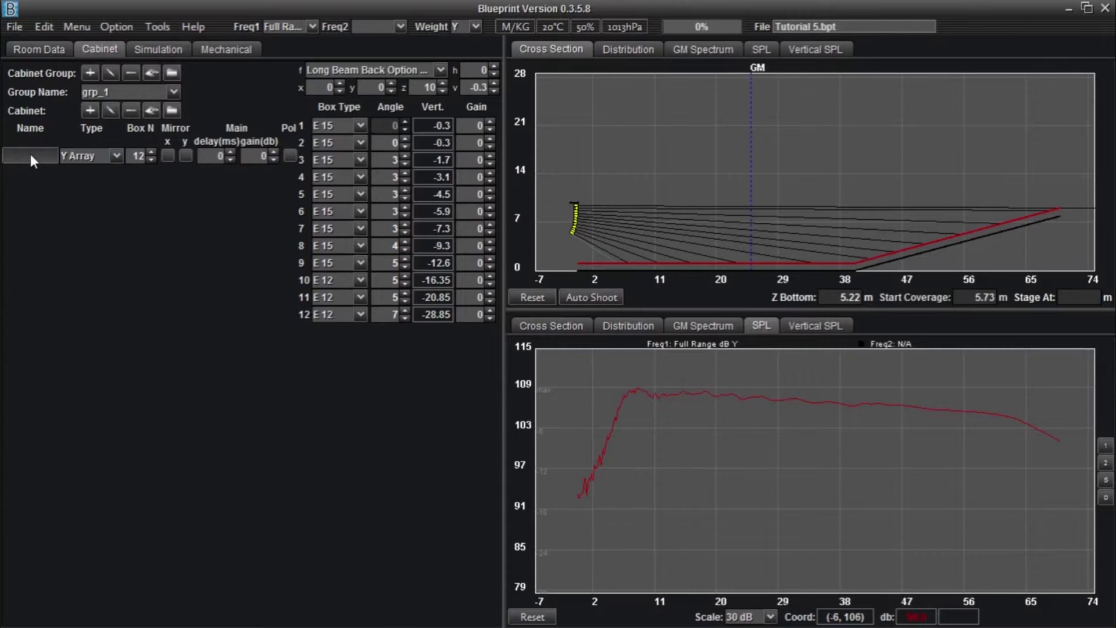
# Switch to the Mechanical view and zoom out until the whole 4.81 m array fits
pyautogui.click(244, 49)
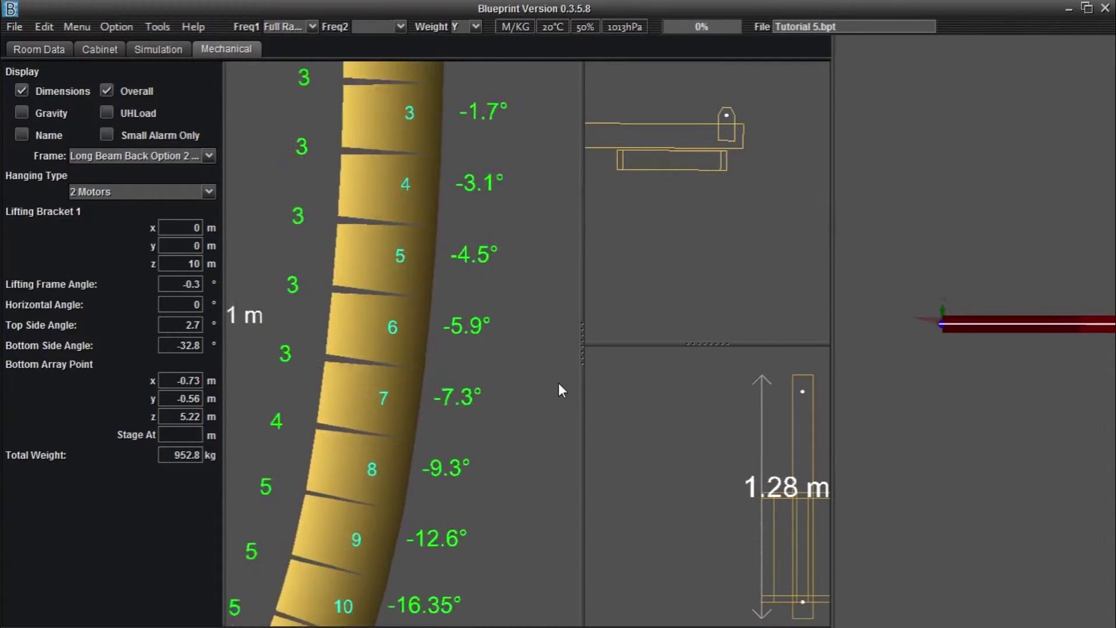
pyautogui.scroll(-3, 523, 373)
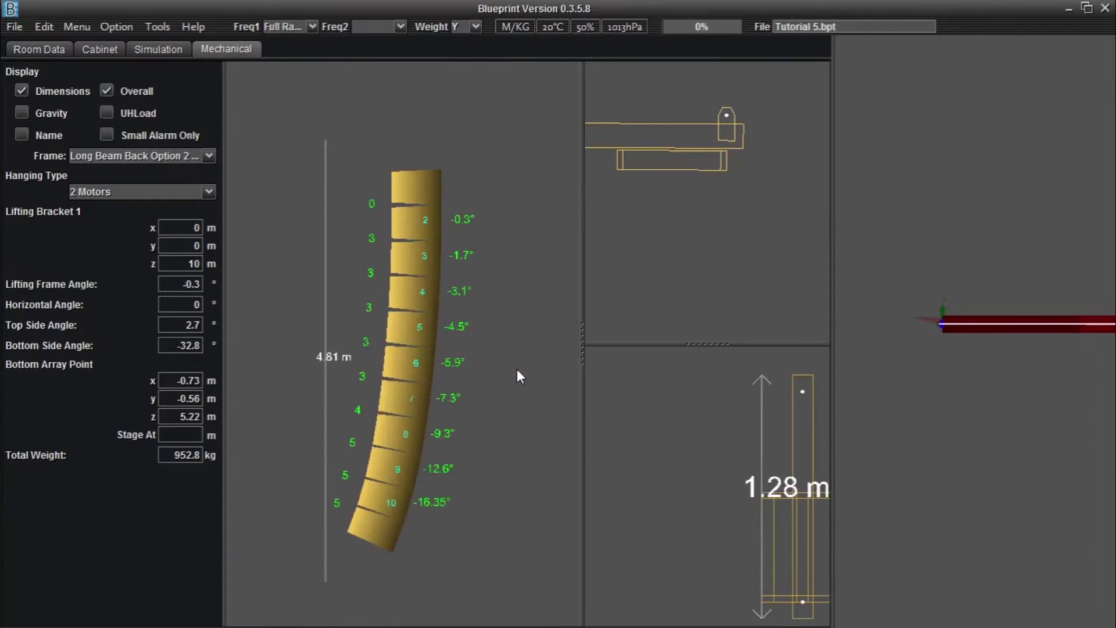
# Turn the dimension labels off and back on, then show hanging weights and centre of gravity
pyautogui.click(20, 90)
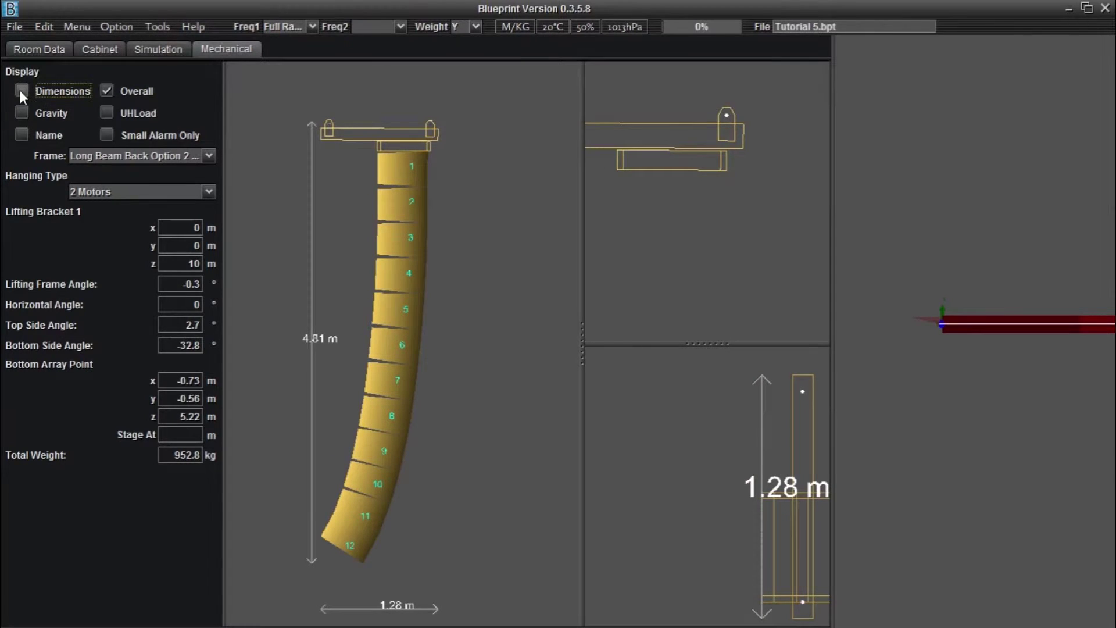
pyautogui.click(20, 91)
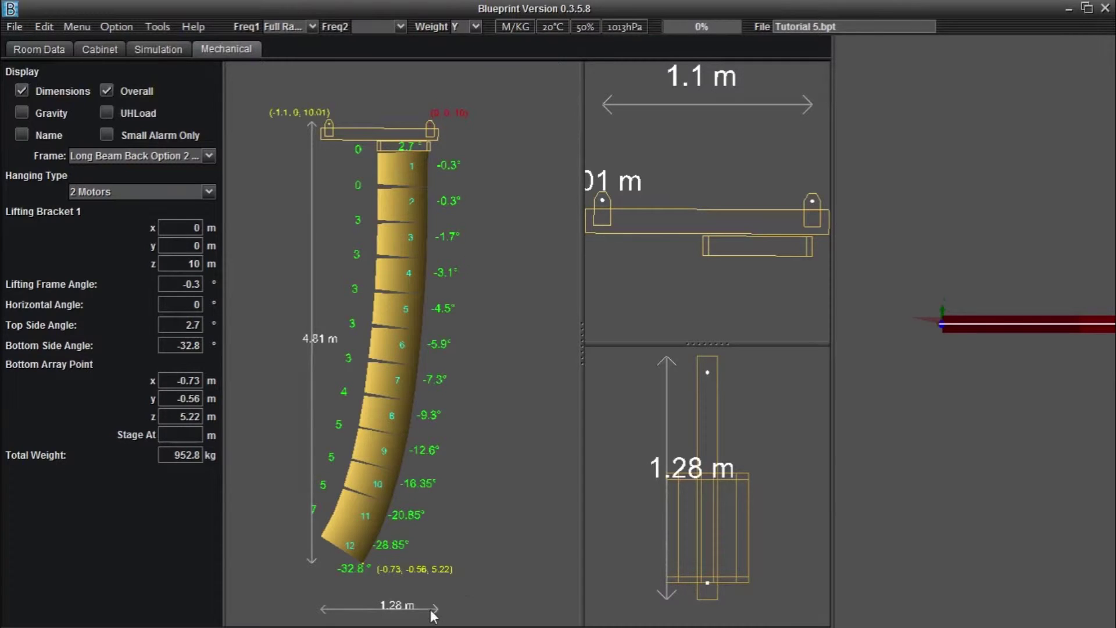
pyautogui.click(22, 113)
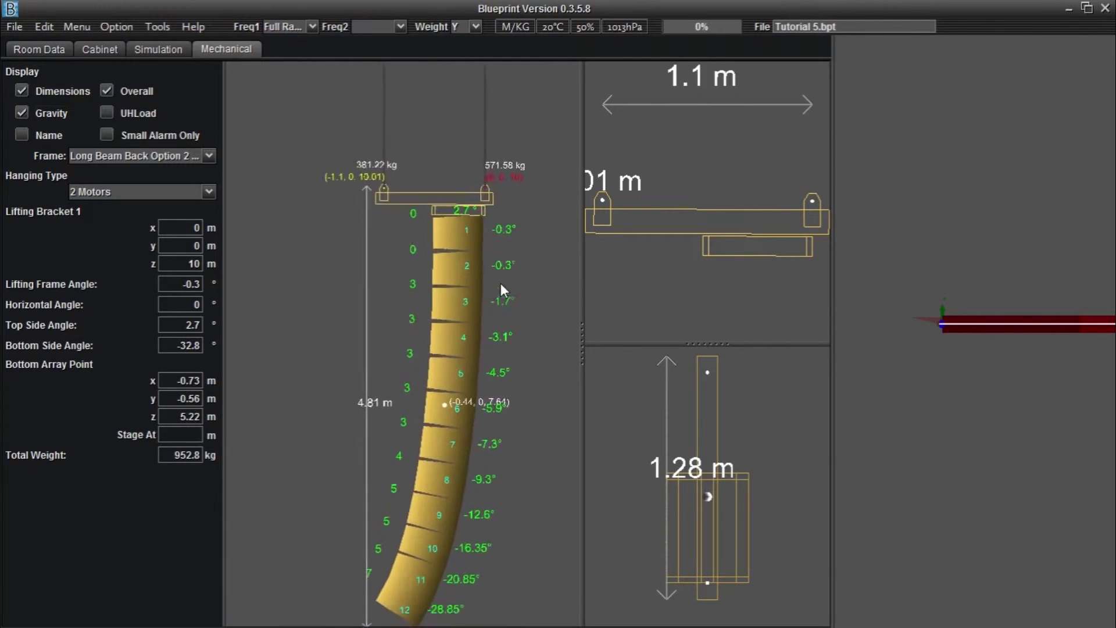
# Keep two motors as hanging type, toggle UHLoad, and label each cabinet with its E 15/E 12 name
pyautogui.click(165, 194)
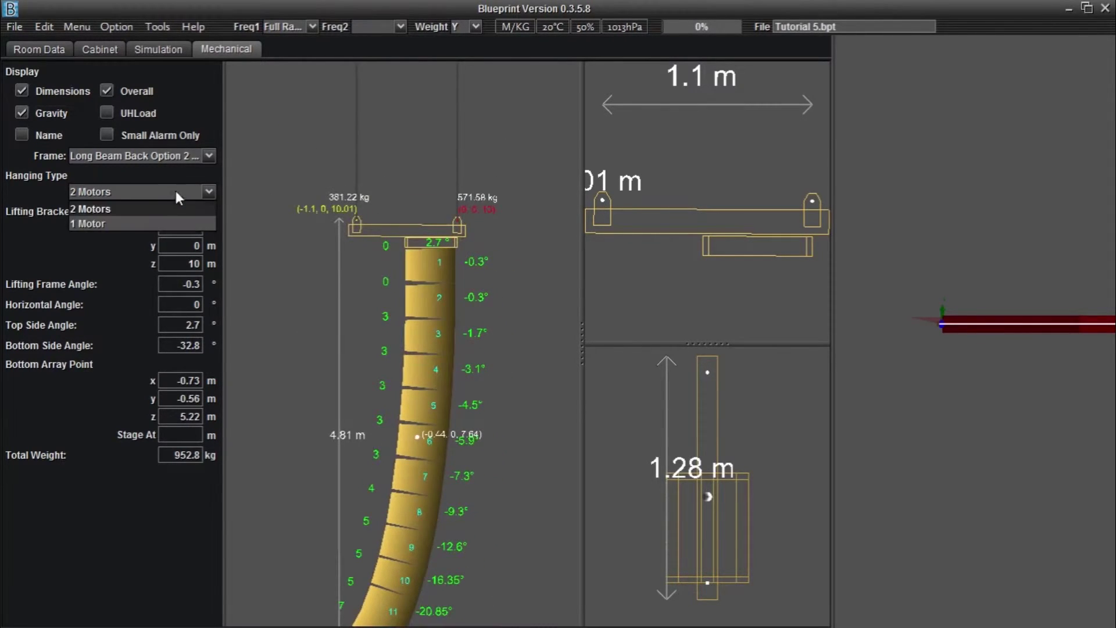
pyautogui.click(176, 191)
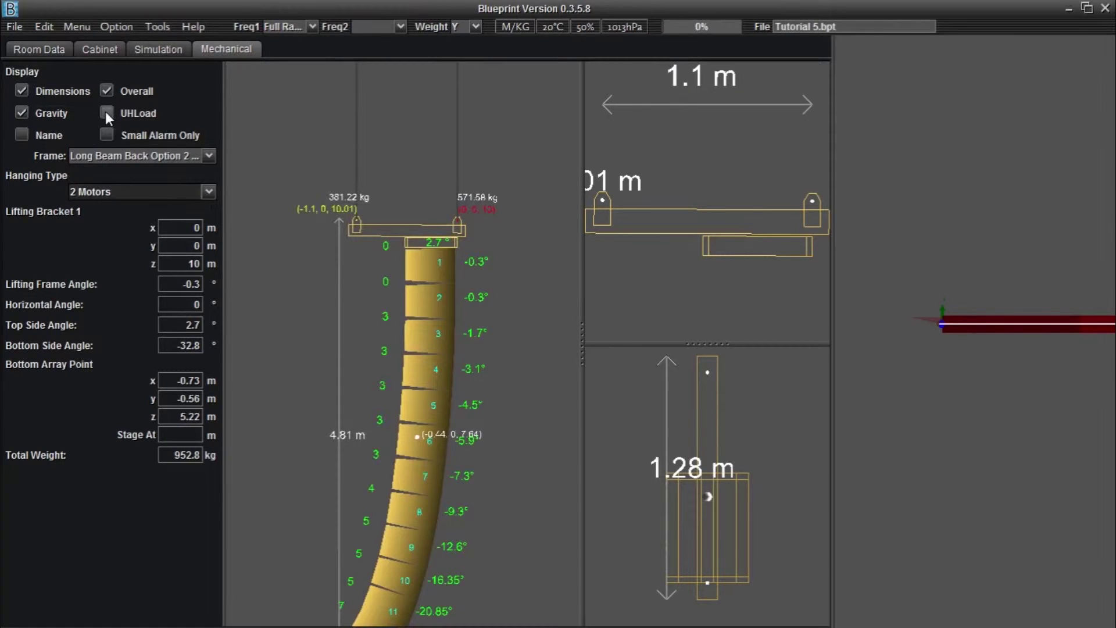
pyautogui.click(107, 114)
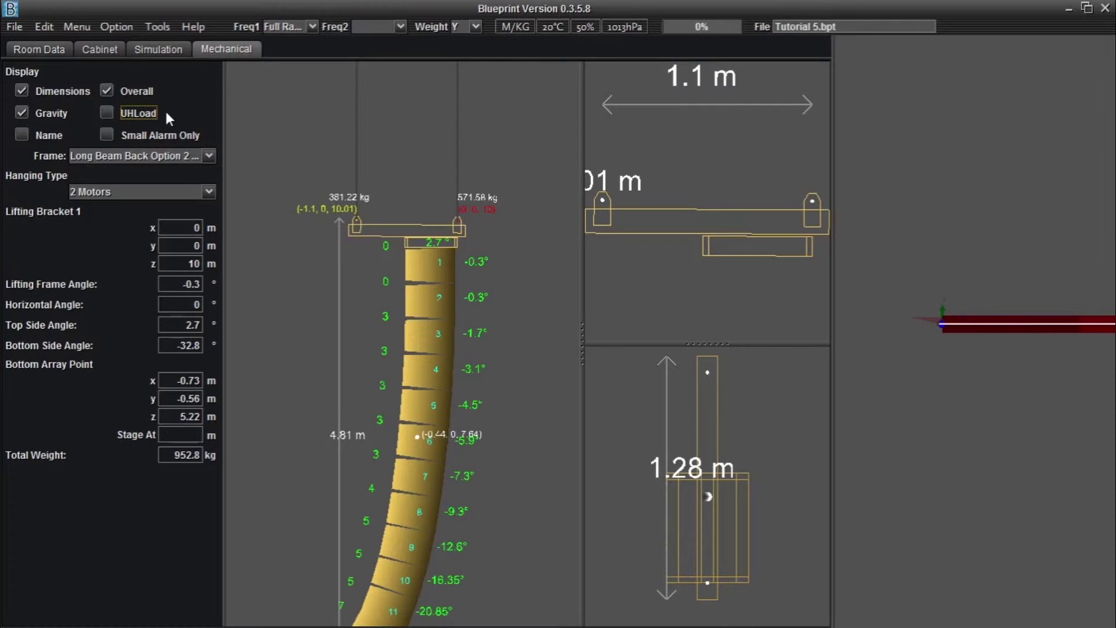
pyautogui.click(22, 135)
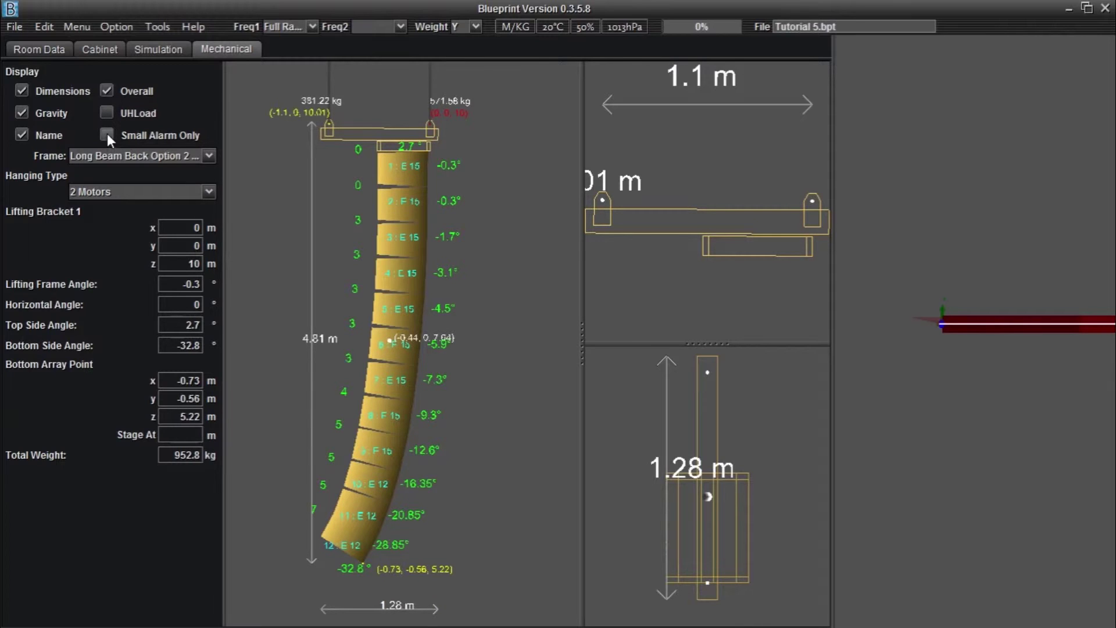
# Tilt the array to -25 in the cabinet table and enable Small Alarm Only in Mechanical
pyautogui.click(111, 48)
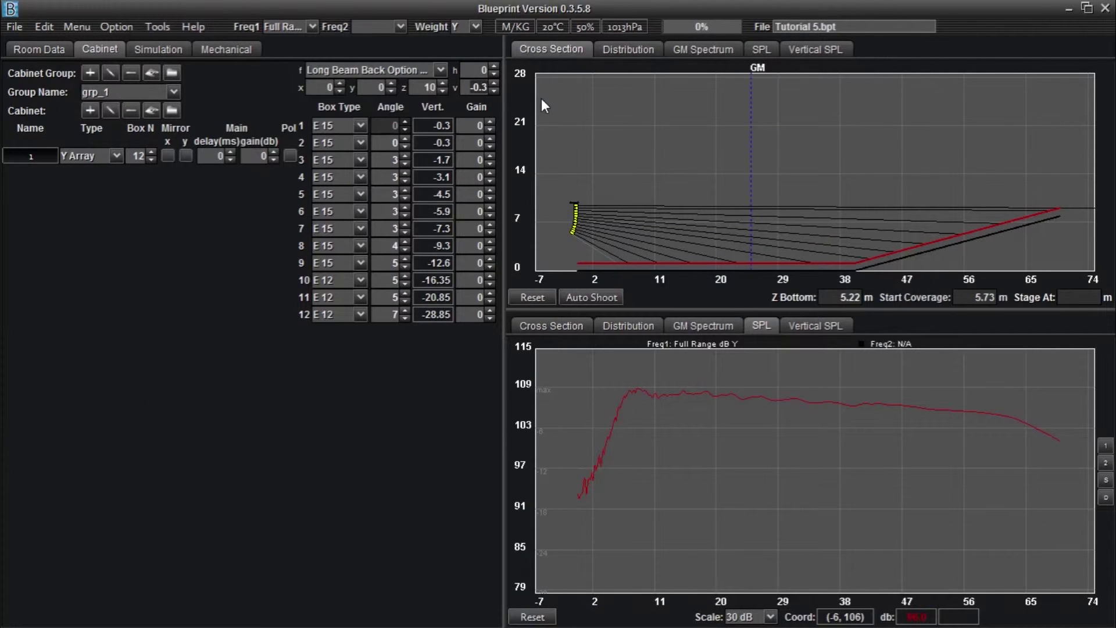
pyautogui.write('-25')
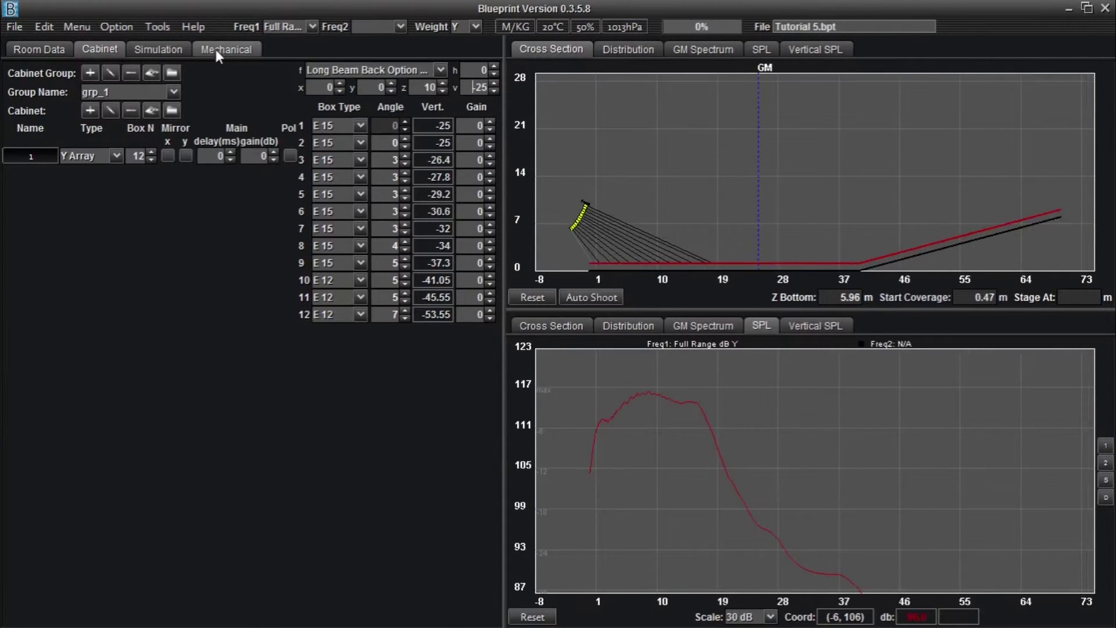
pyautogui.click(216, 50)
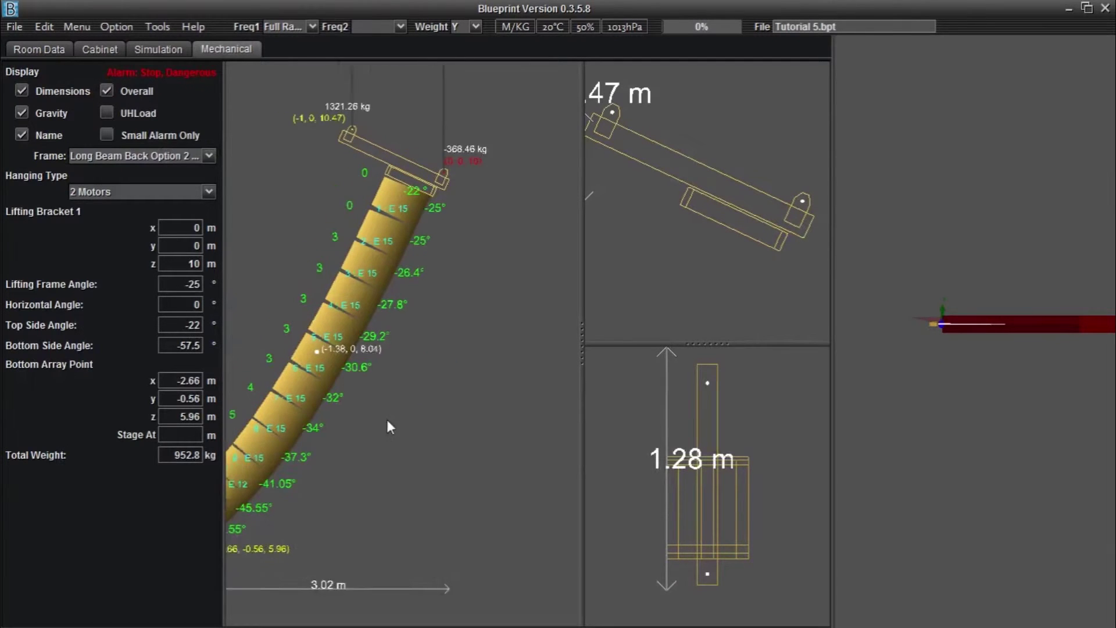
pyautogui.click(109, 135)
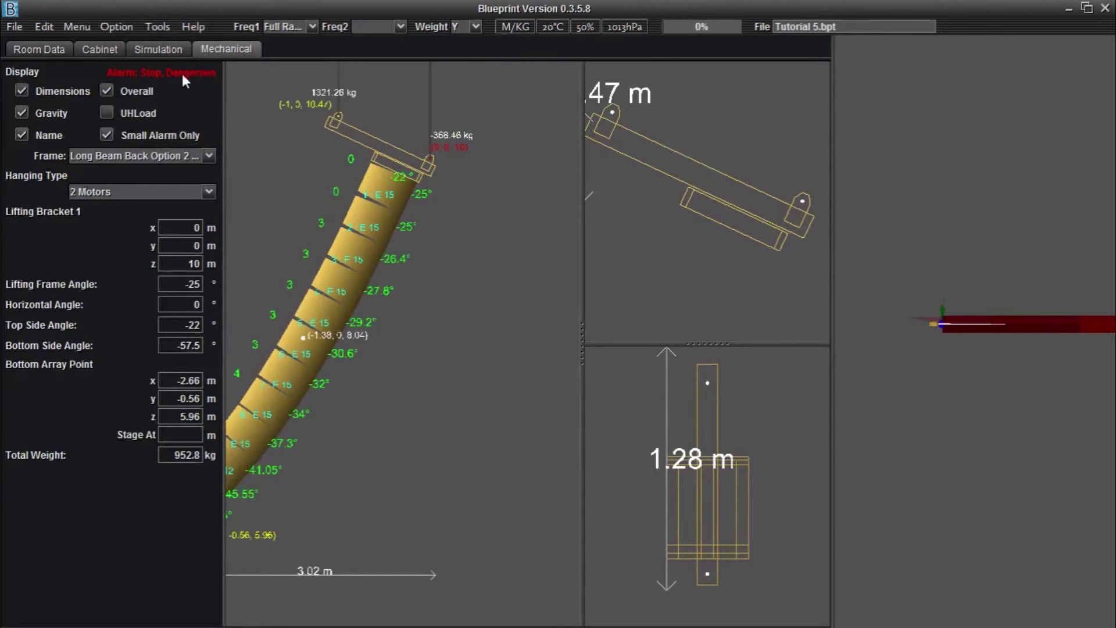
# Restore the array's vertical tilt to -0.3 and return to the Mechanical view
pyautogui.click(101, 50)
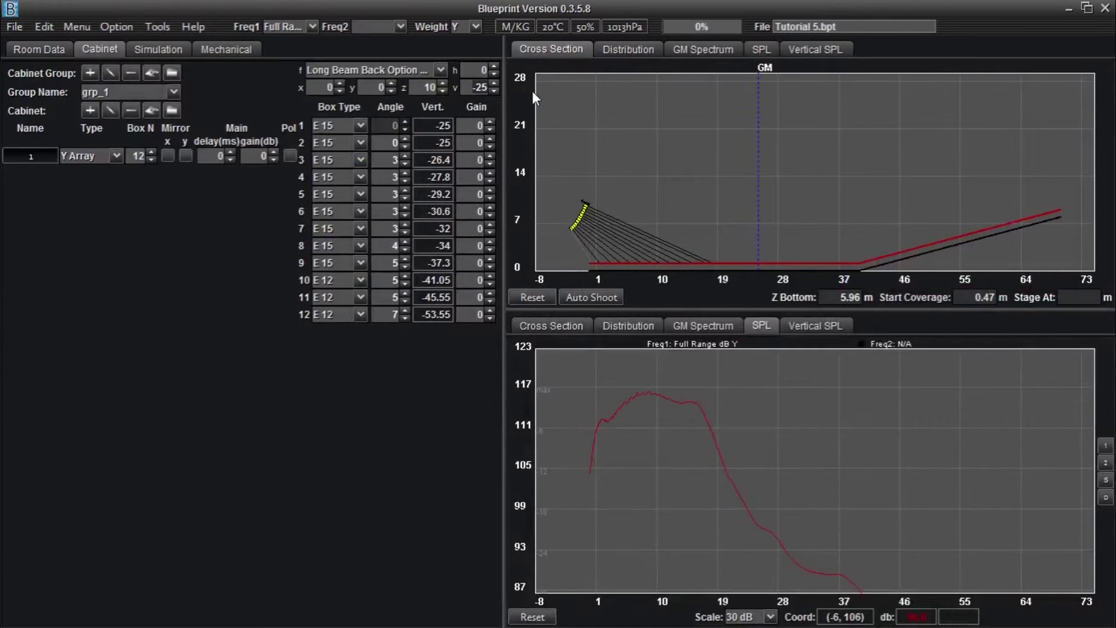
pyautogui.doubleClick(478, 87)
pyautogui.write('-0.3')
pyautogui.press('Return')
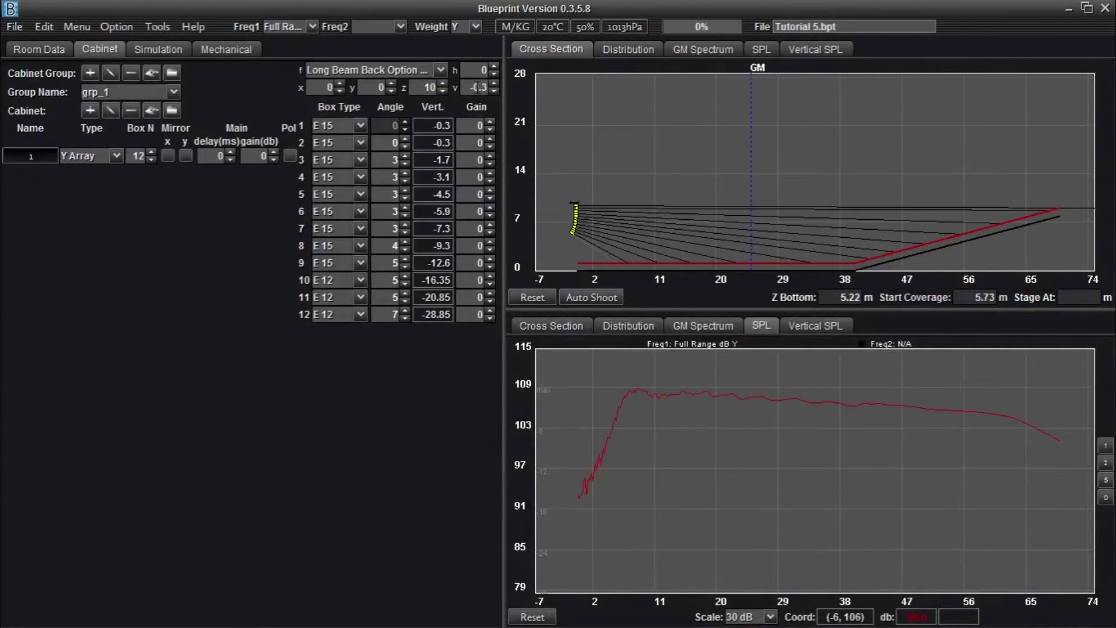
pyautogui.click(226, 58)
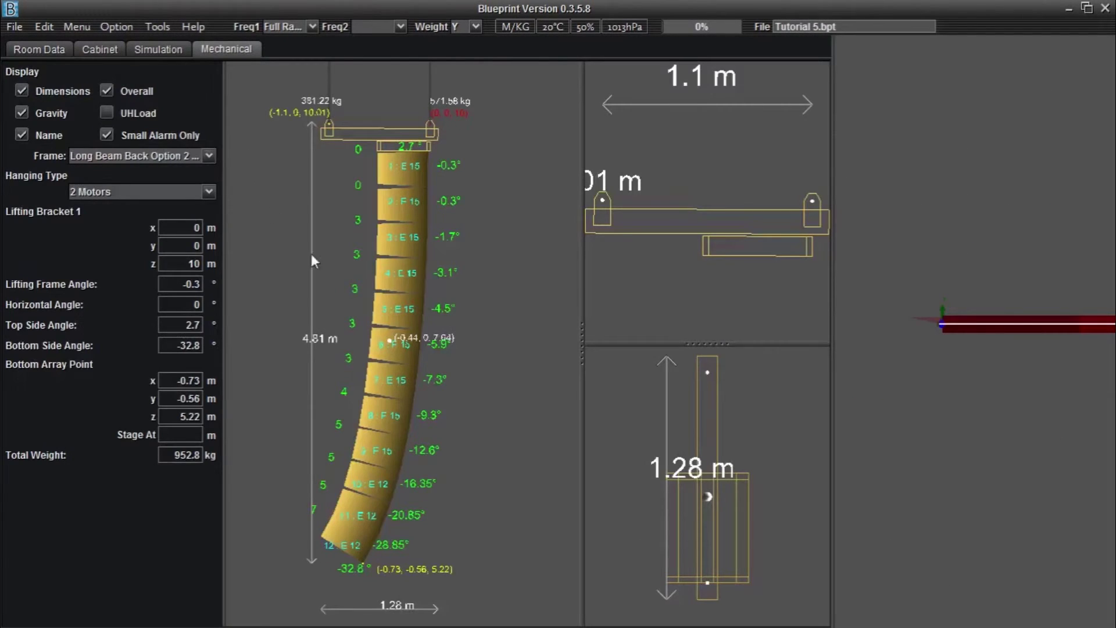
pyautogui.click(207, 154)
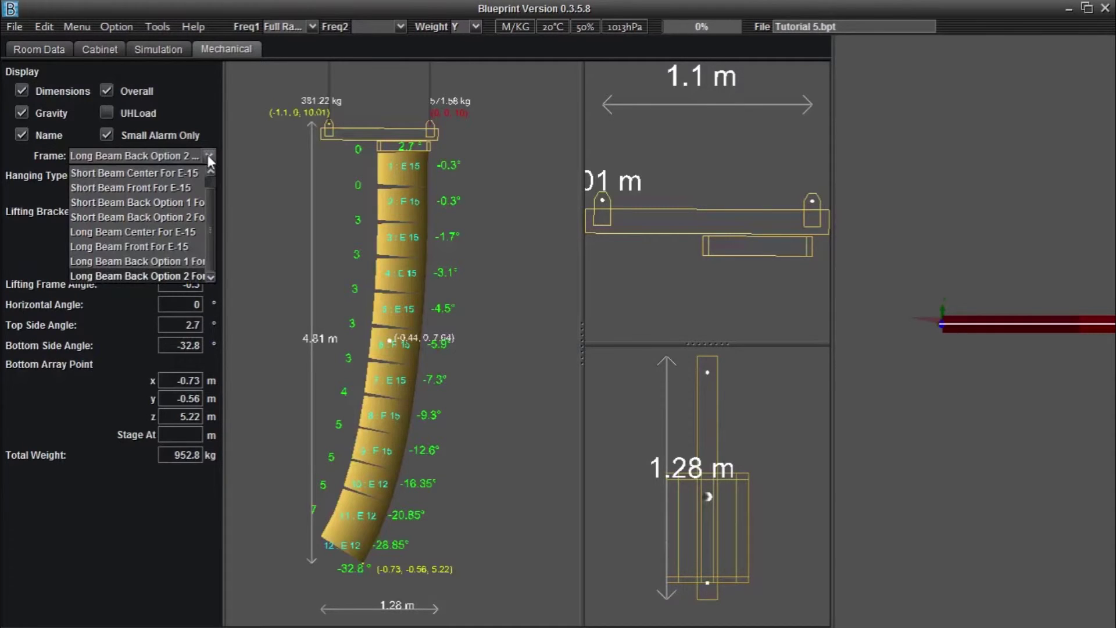
pyautogui.moveTo(211, 228)
pyautogui.mouseDown()
pyautogui.moveTo(212, 186)
pyautogui.moveTo(211, 223)
pyautogui.mouseUp()
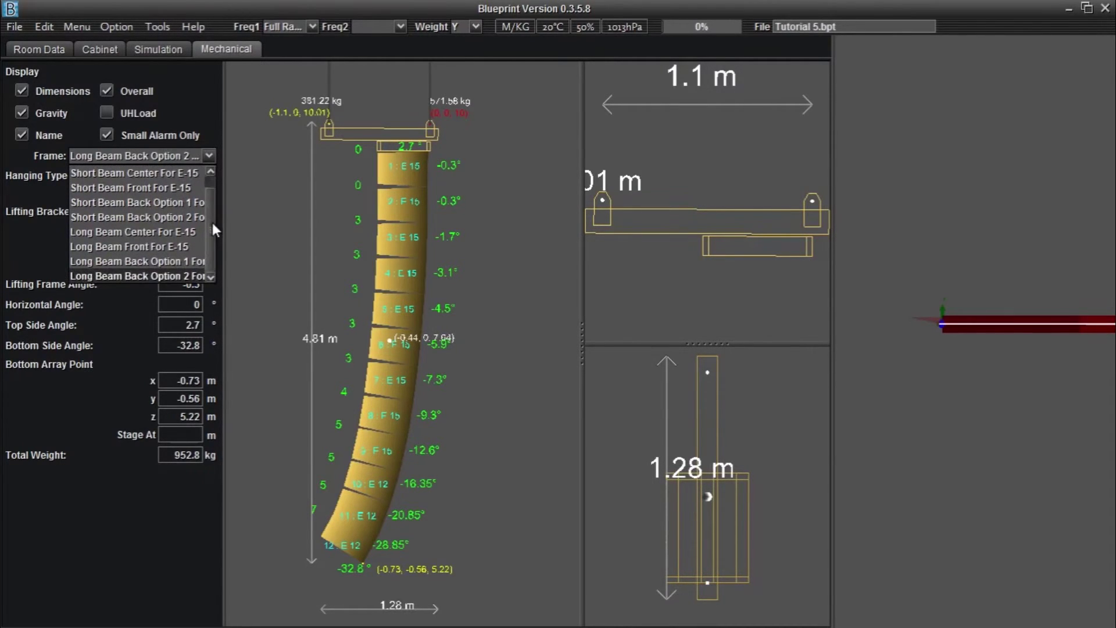
pyautogui.click(209, 158)
pyautogui.click(211, 192)
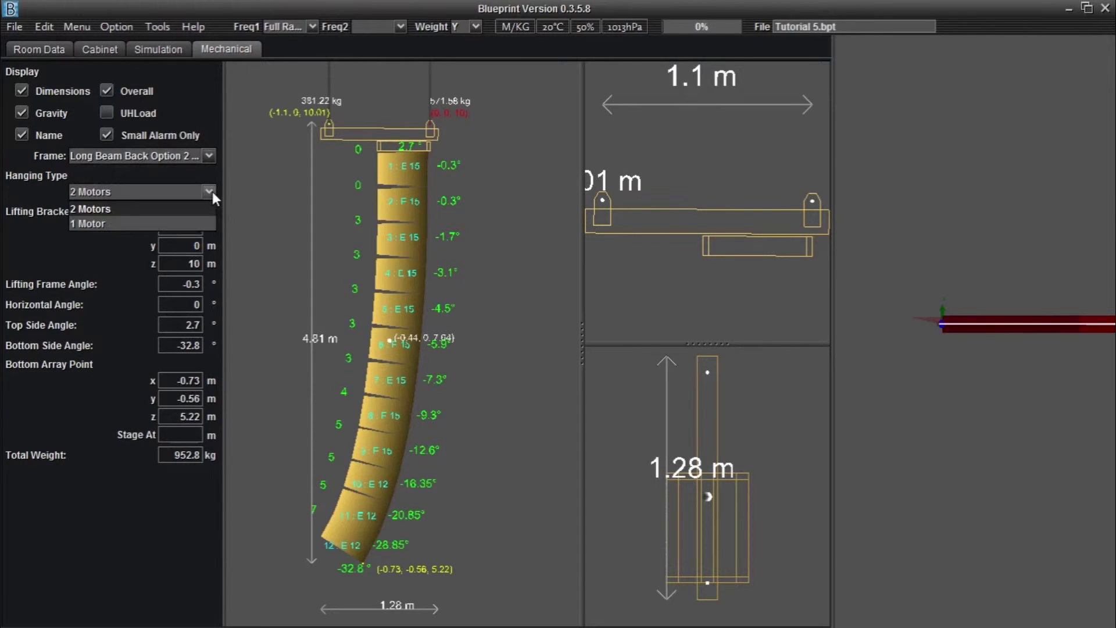
pyautogui.click(210, 192)
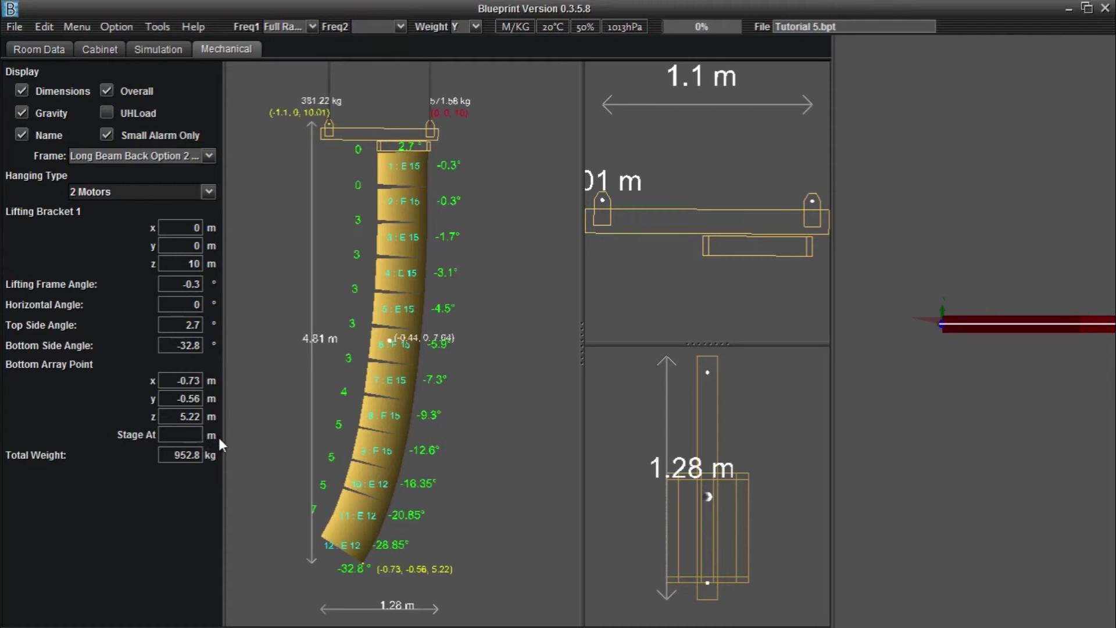
pyautogui.scroll(2, 327, 363)
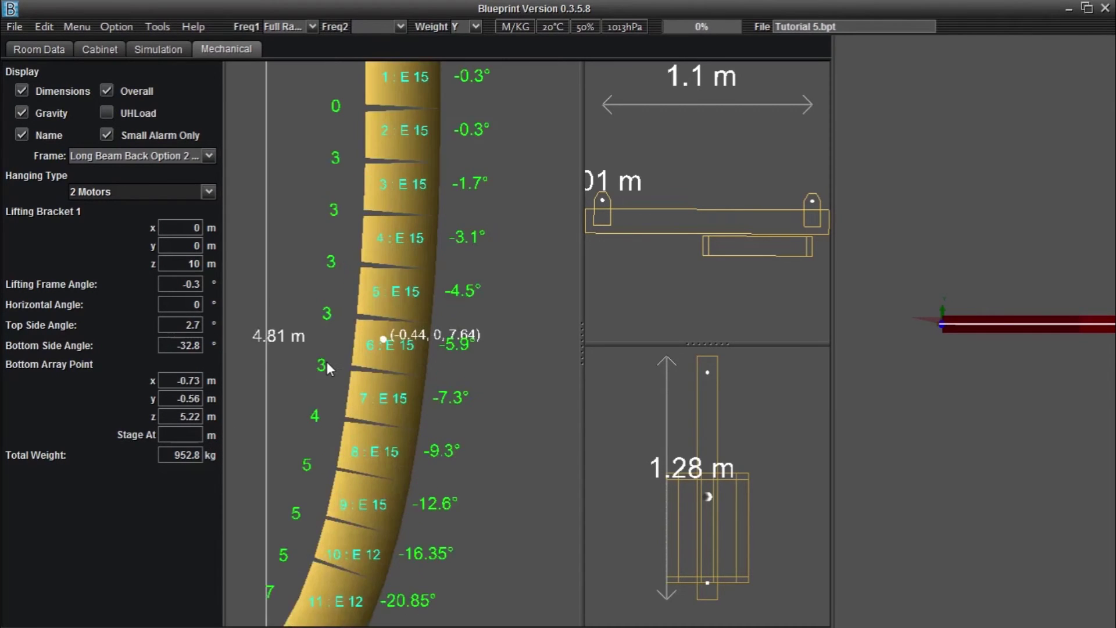
pyautogui.moveTo(358, 300); pyautogui.dragTo(370, 463)
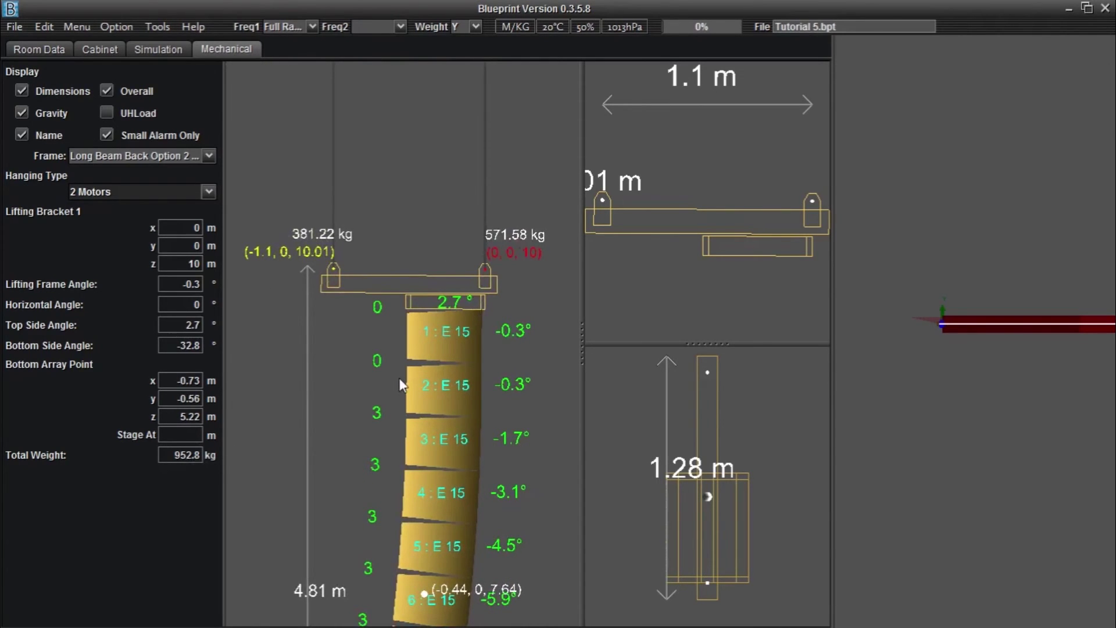
pyautogui.scroll(-2, 398, 375)
pyautogui.scroll(1, 374, 396)
pyautogui.scroll(-3, 374, 399)
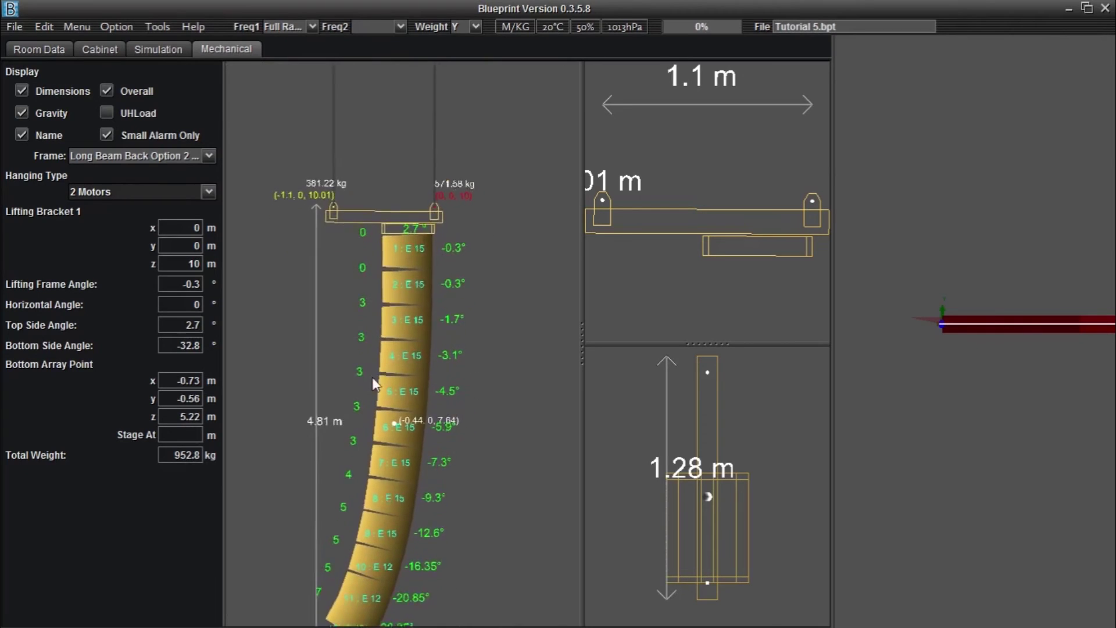
pyautogui.scroll(-1, 697, 174)
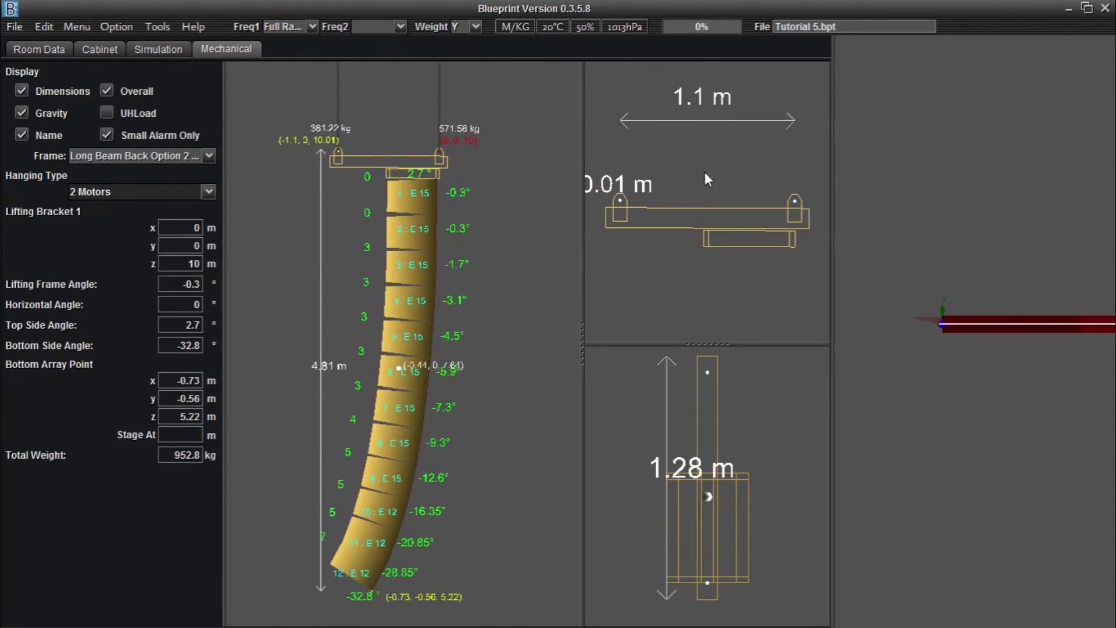
pyautogui.scroll(2, 706, 177)
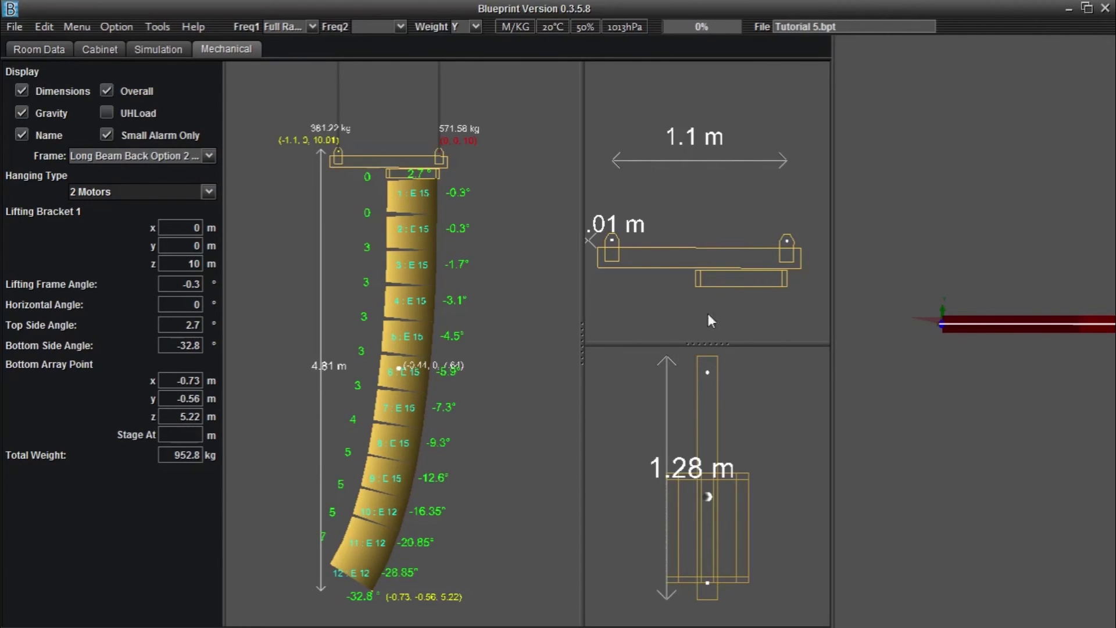
pyautogui.moveTo(486, 468); pyautogui.dragTo(483, 365)
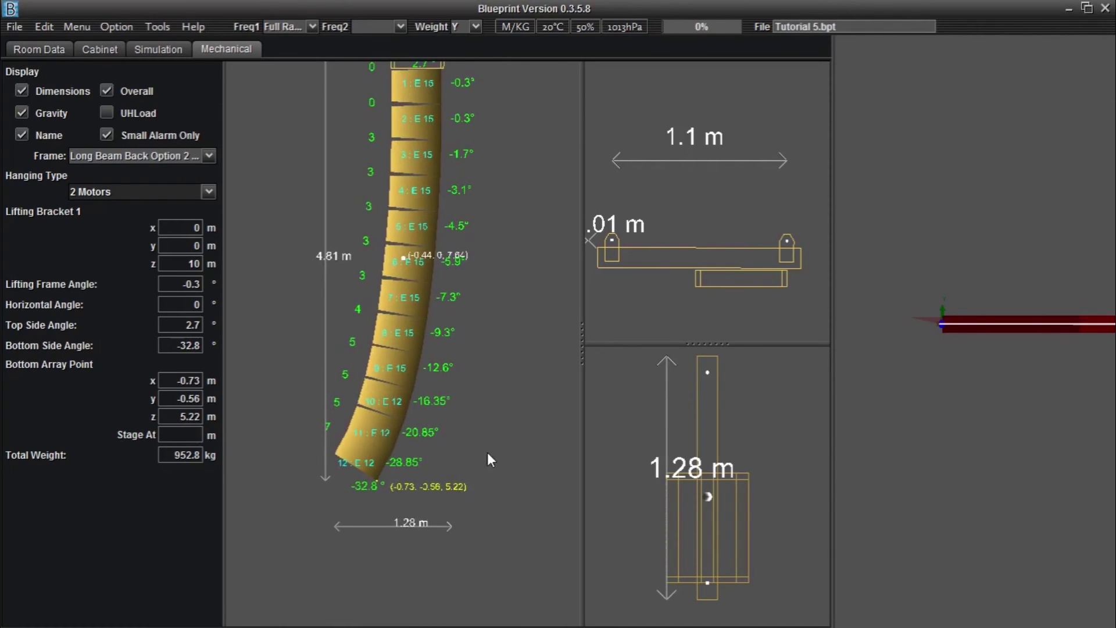
pyautogui.moveTo(471, 441); pyautogui.dragTo(481, 518)
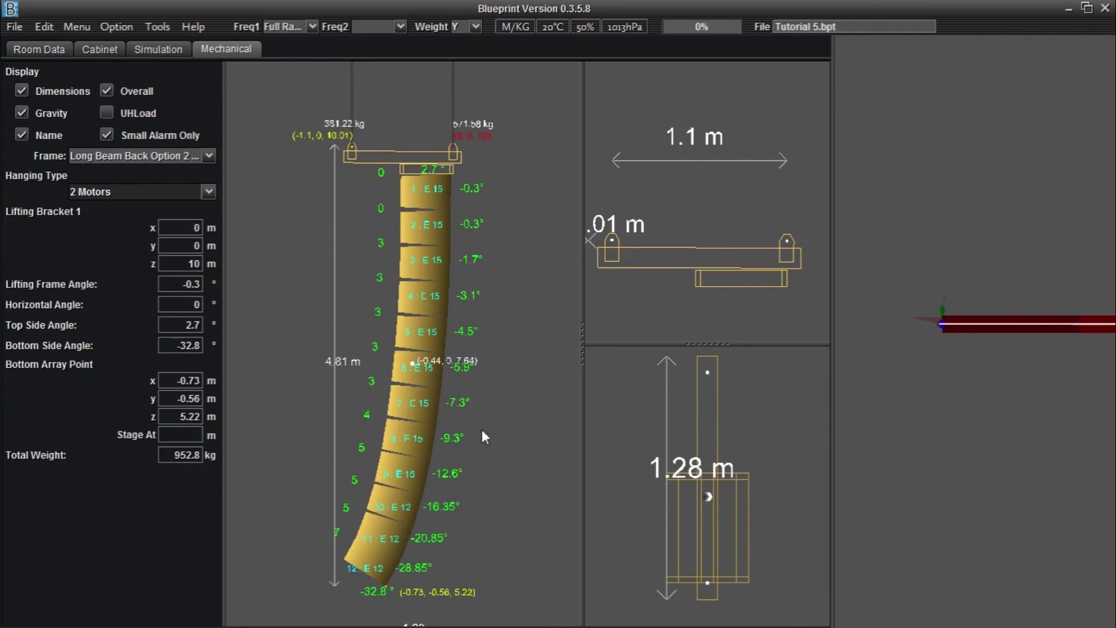
pyautogui.scroll(-2, 633, 434)
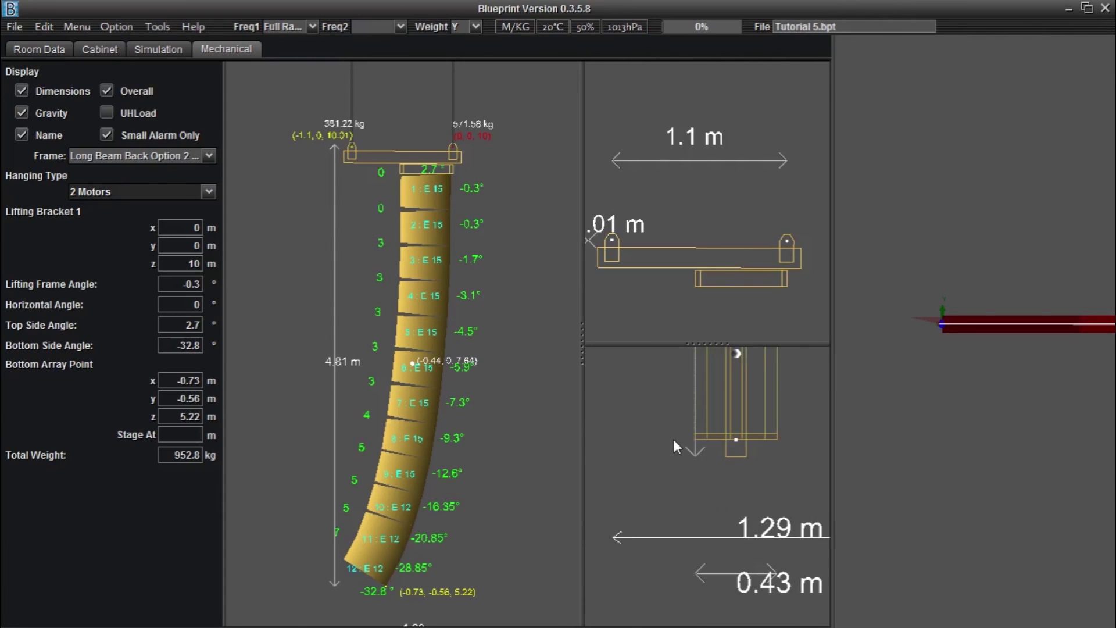
pyautogui.scroll(3, 706, 495)
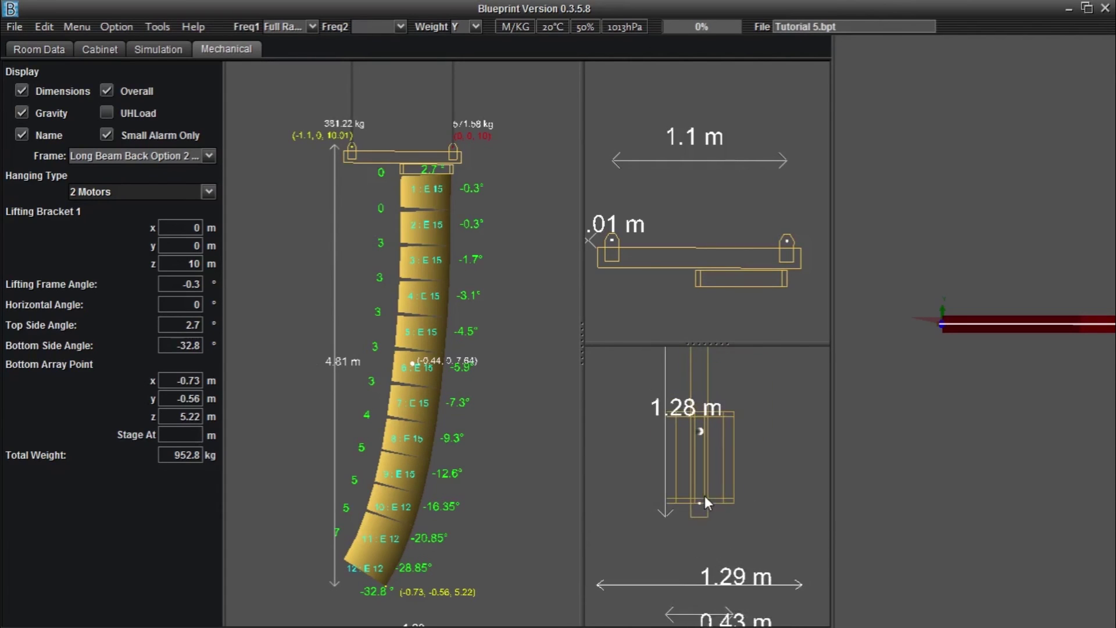